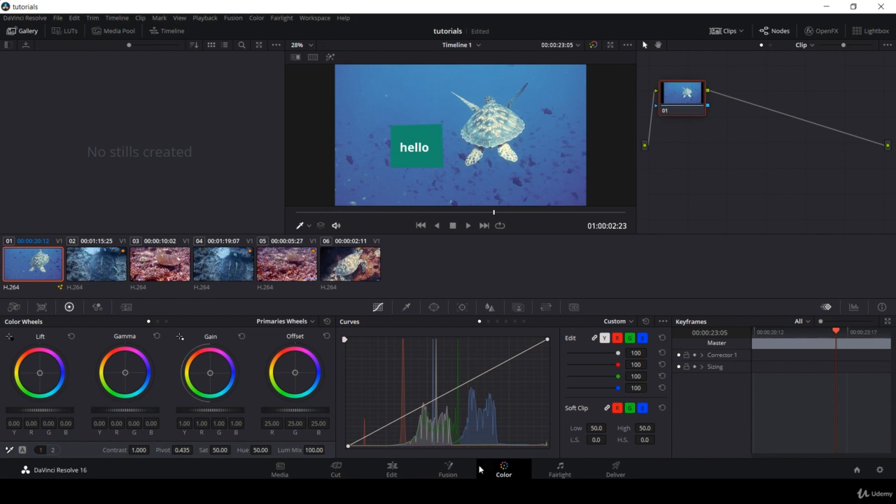
Step: Scrub the timeline on the Edit page and again on the Cut page, and return to the Edit page
left_click(390, 469)
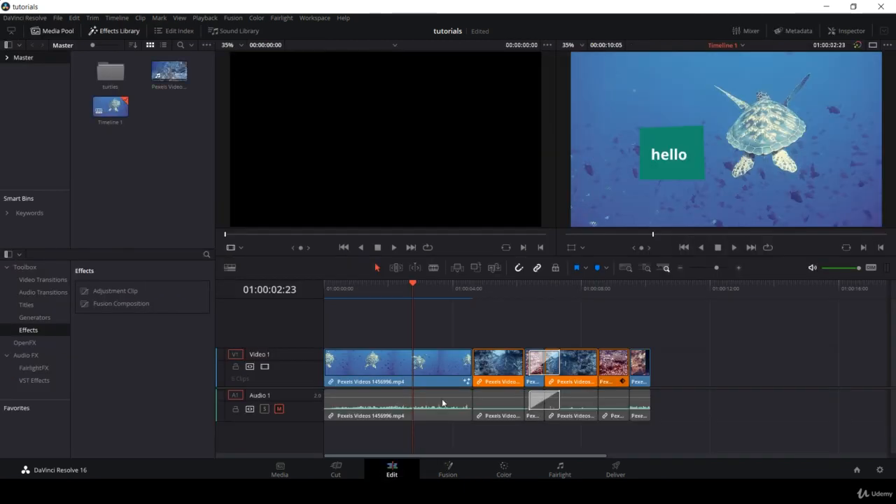
left_click_drag(469, 286, 579, 288)
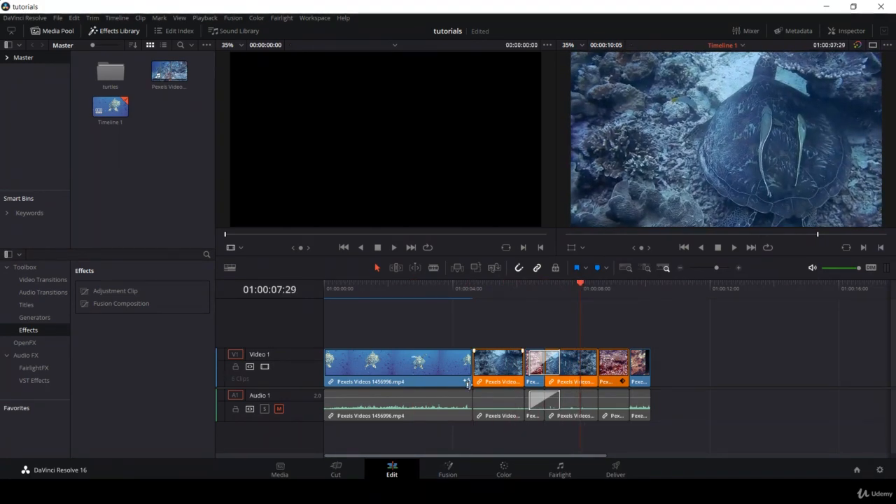
left_click(338, 470)
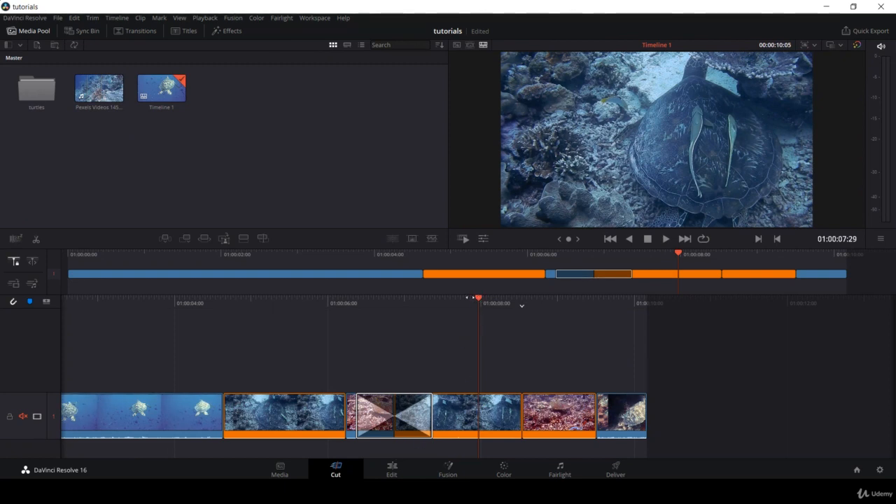
left_click_drag(467, 297, 537, 305)
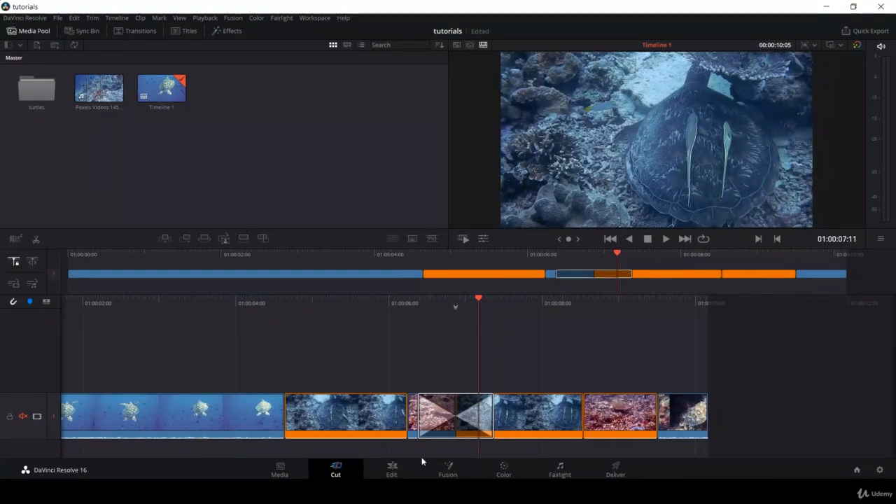
left_click(393, 469)
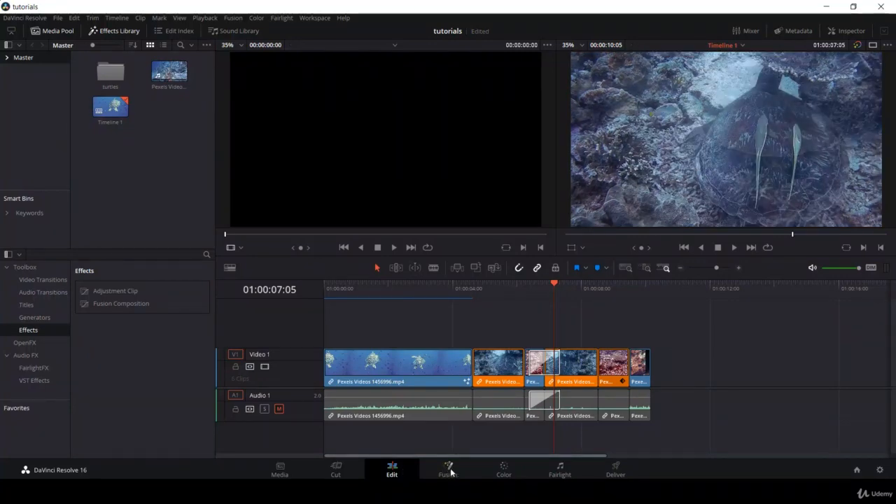
Step: Go to the Color page and view its media pool, ending on the stills gallery
left_click(504, 470)
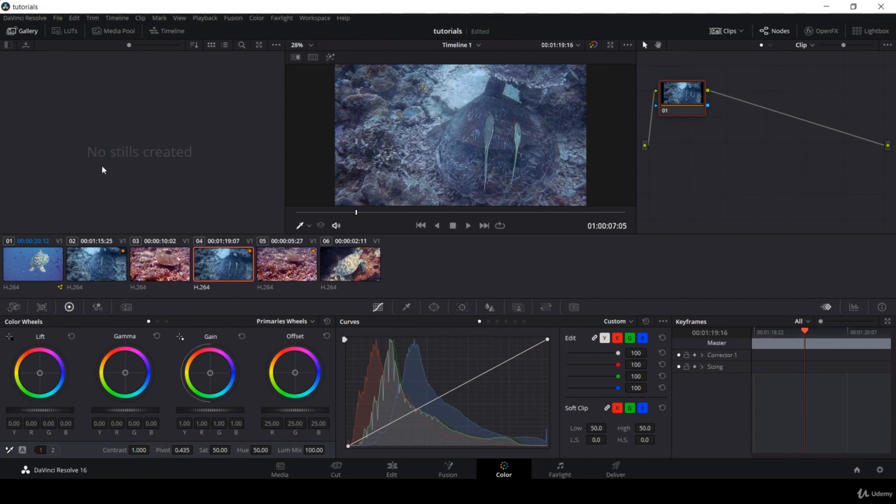
left_click(114, 33)
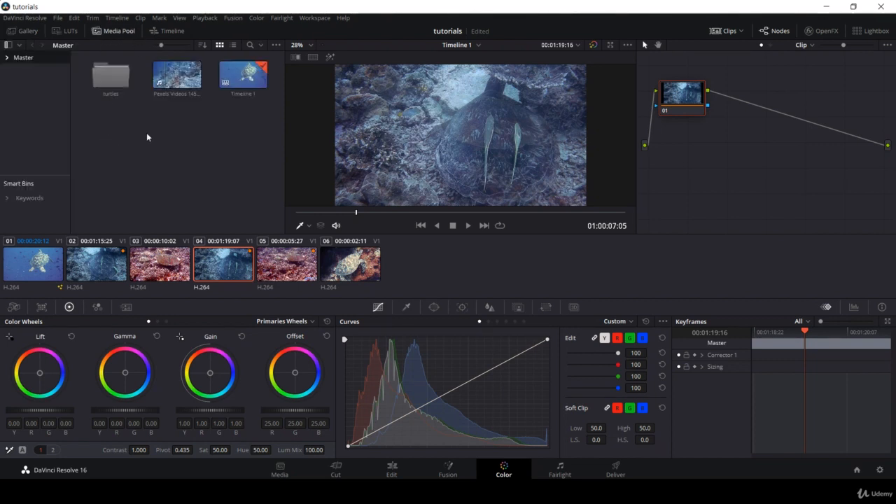
left_click(28, 32)
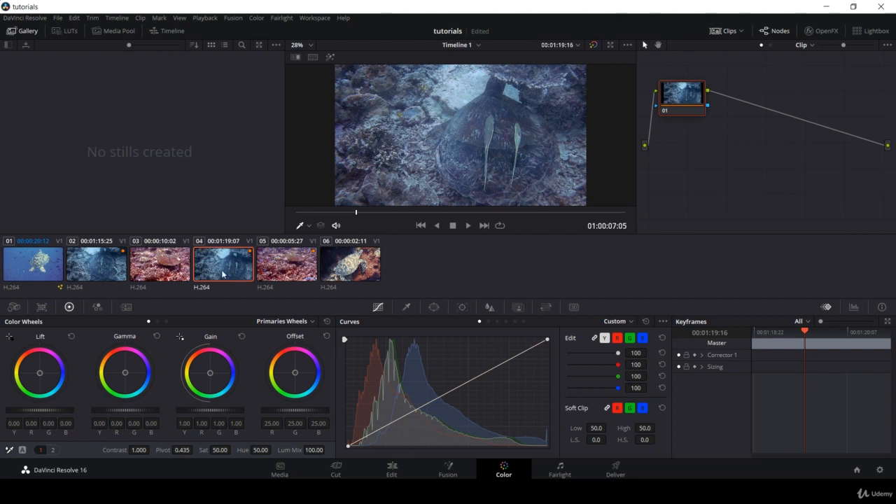
Step: Show the Color page's mini timeline, scrub back to 01:00:06:21, and hide the timeline again
left_click(172, 31)
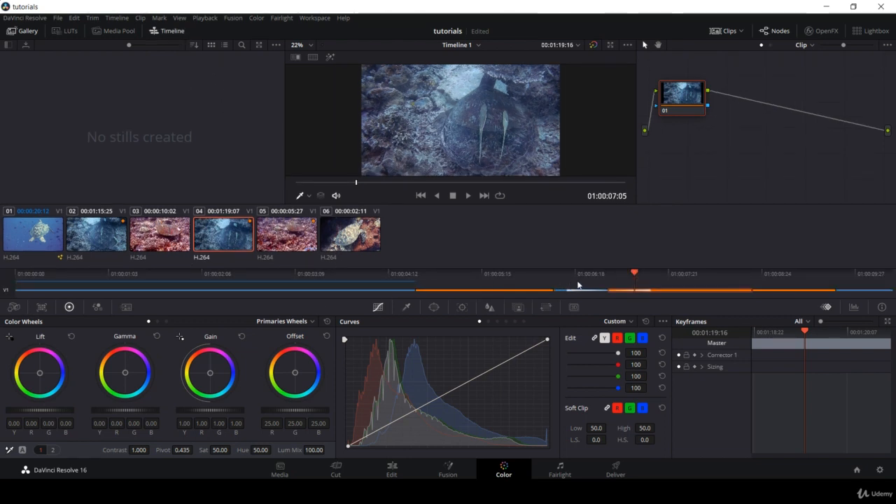
left_click_drag(635, 275, 595, 276)
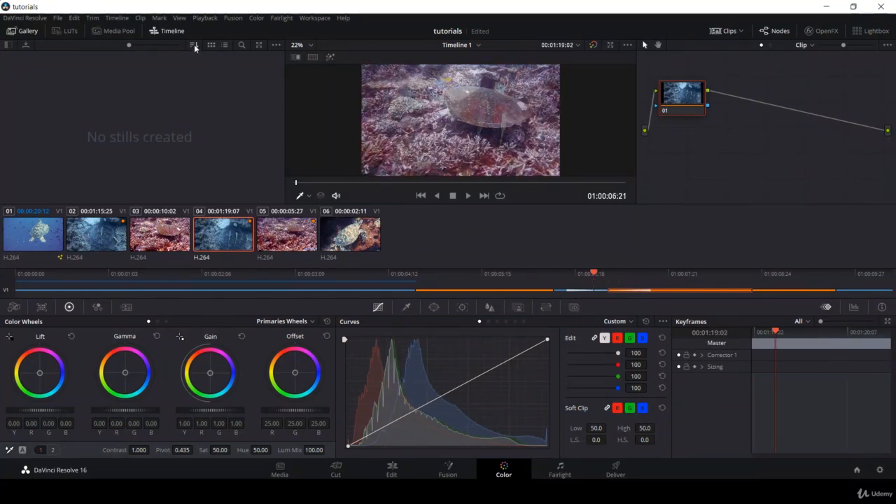
left_click(168, 30)
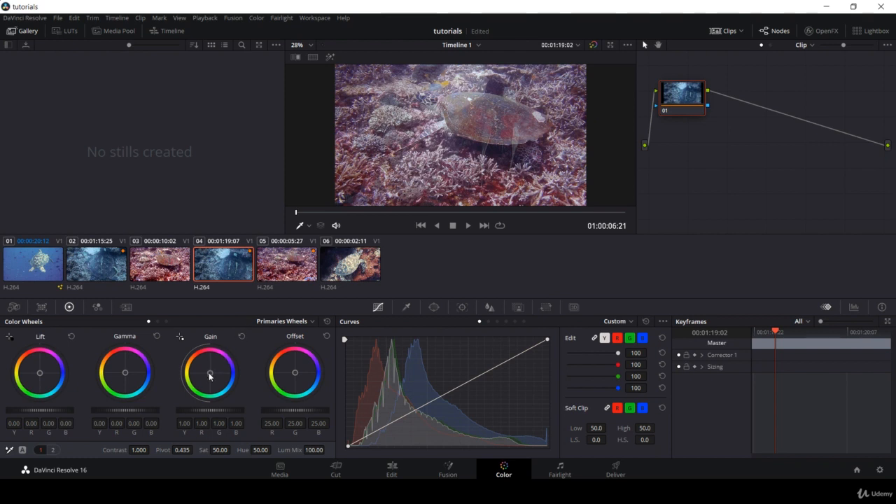
Step: Try shifting clip 04's Gain colour balance towards green, and reset the balance to neutral
mouse_move(210, 376)
left_mouse_down()
mouse_move(204, 369)
mouse_move(203, 378)
left_mouse_up()
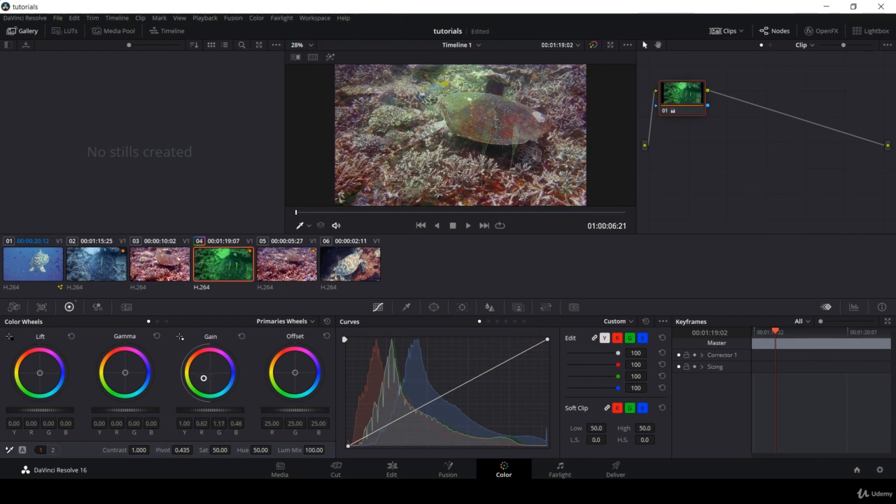
double_click(204, 379)
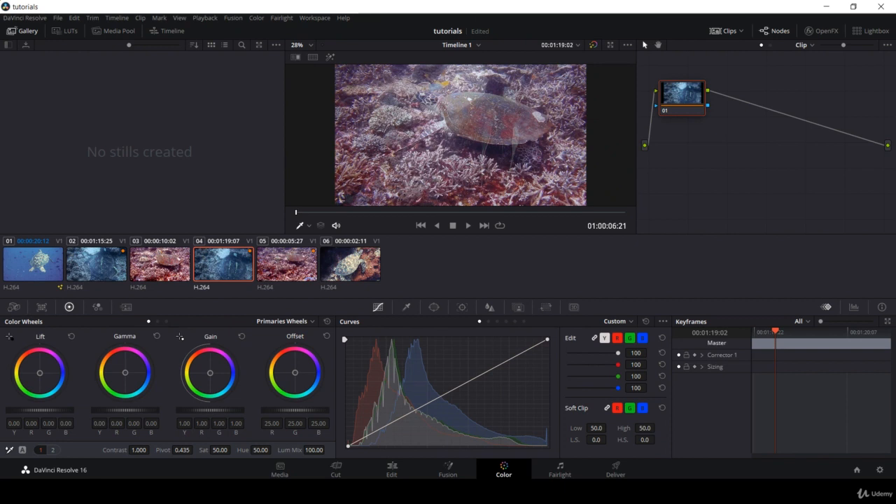
Step: Raise clip 04's master Gain to 1.40, and try out changes to its master Lift and saturation
mouse_move(211, 410)
left_mouse_down()
mouse_move(231, 410)
mouse_move(221, 410)
left_mouse_up()
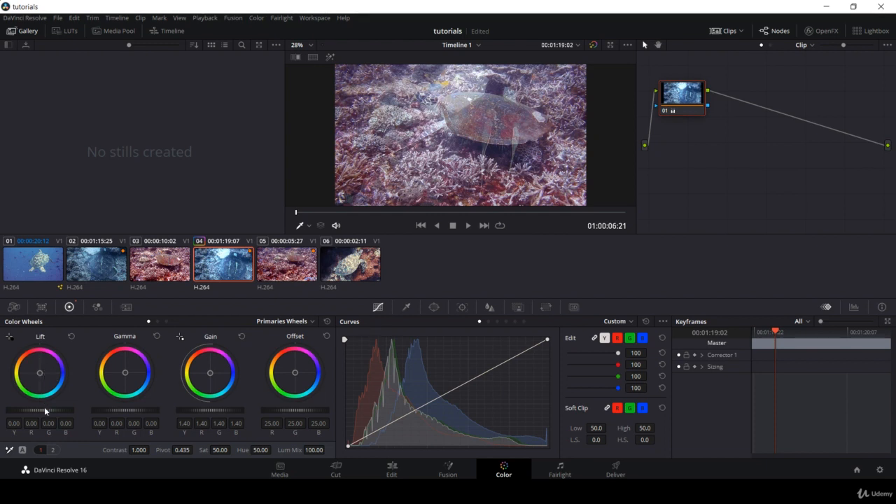
left_click_drag(44, 409, 10, 416)
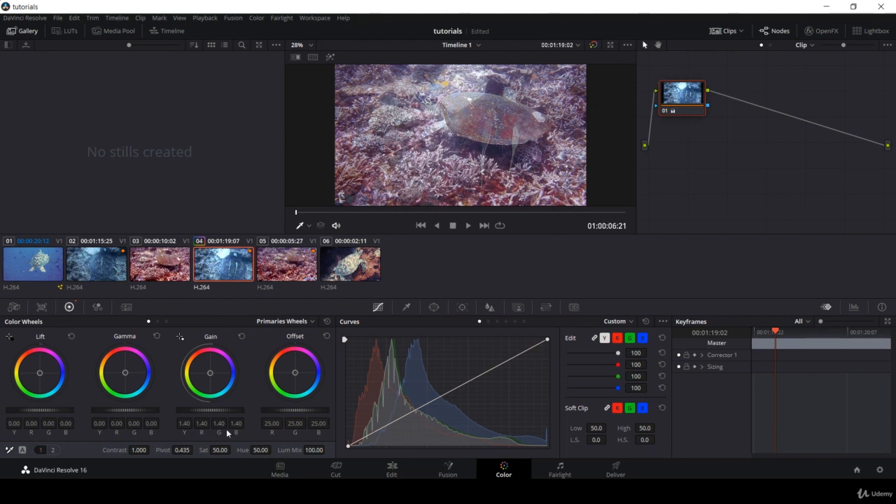
left_click_drag(220, 449, 245, 449)
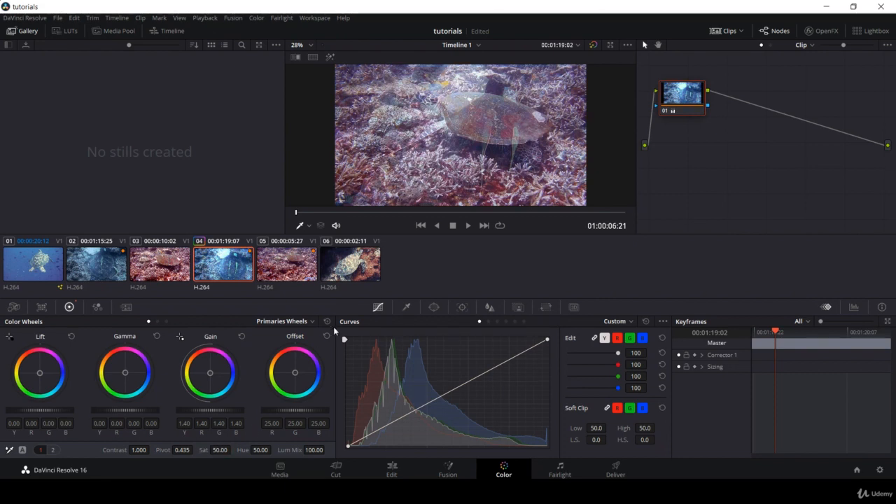
Step: Replace the keyframes display with the waveform scope and scrub clip 04 to 01:00:08:04
left_click(548, 339)
left_click(853, 308)
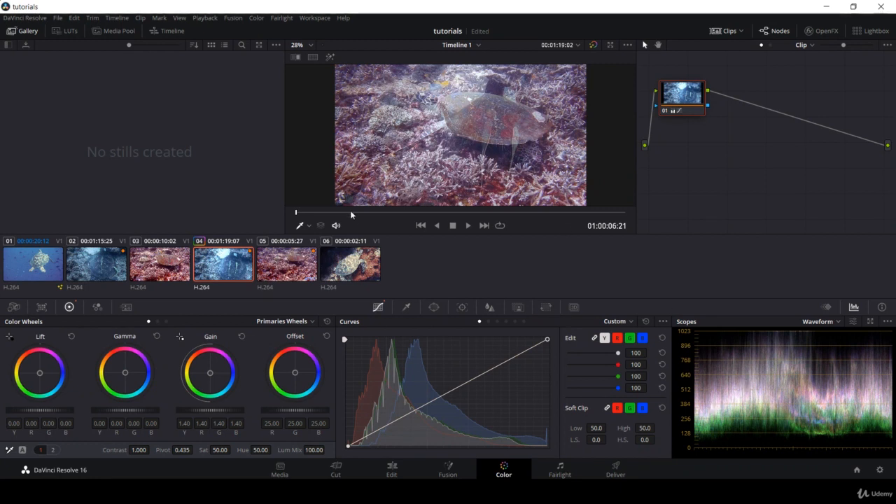
left_click_drag(380, 213, 429, 216)
left_click_drag(448, 217, 565, 214)
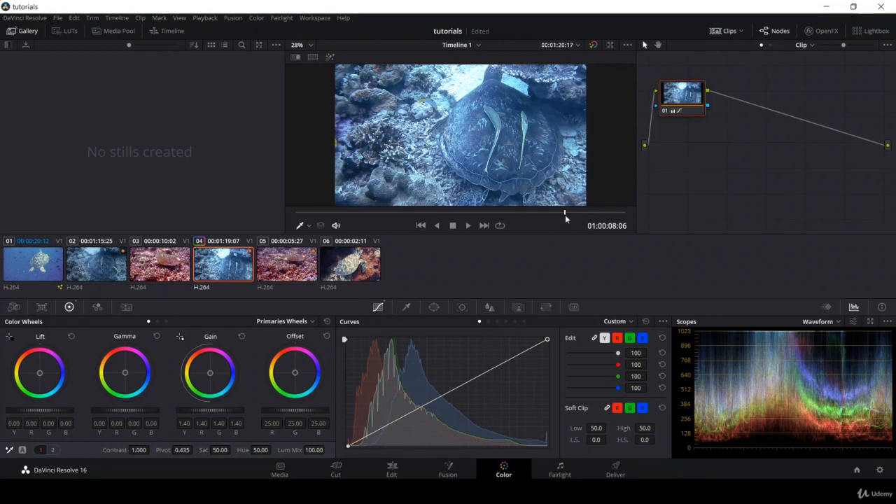
mouse_move(565, 216)
left_mouse_down()
mouse_move(582, 211)
mouse_move(516, 209)
mouse_move(630, 210)
mouse_move(523, 207)
mouse_move(551, 209)
left_mouse_up()
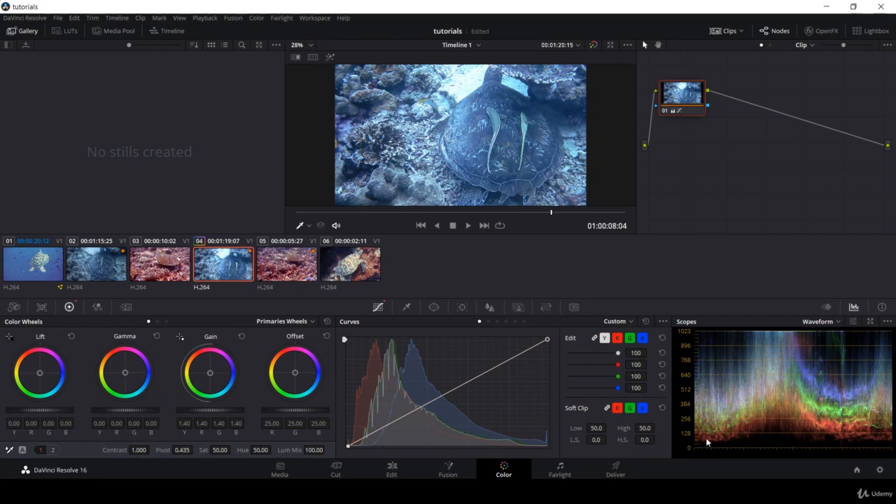
Step: Examine clip 04 with the Parade scope and the Vectorscope, and return to the Waveform scope
left_click(836, 321)
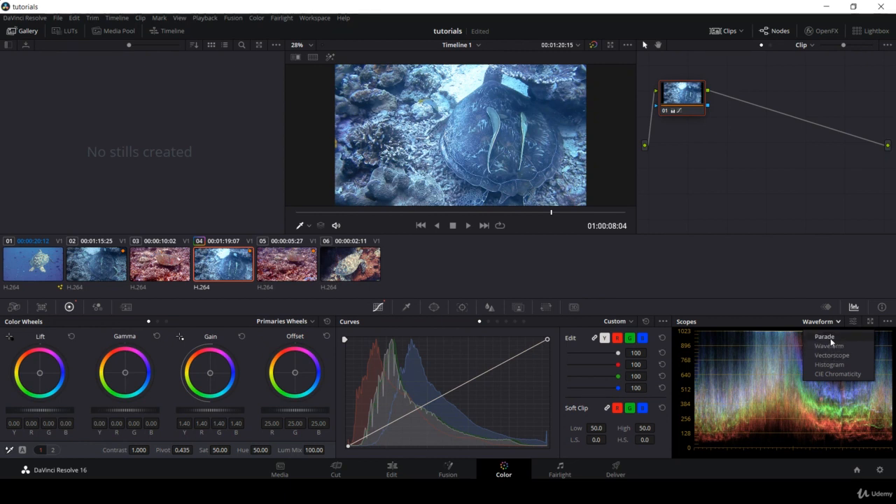
left_click(831, 339)
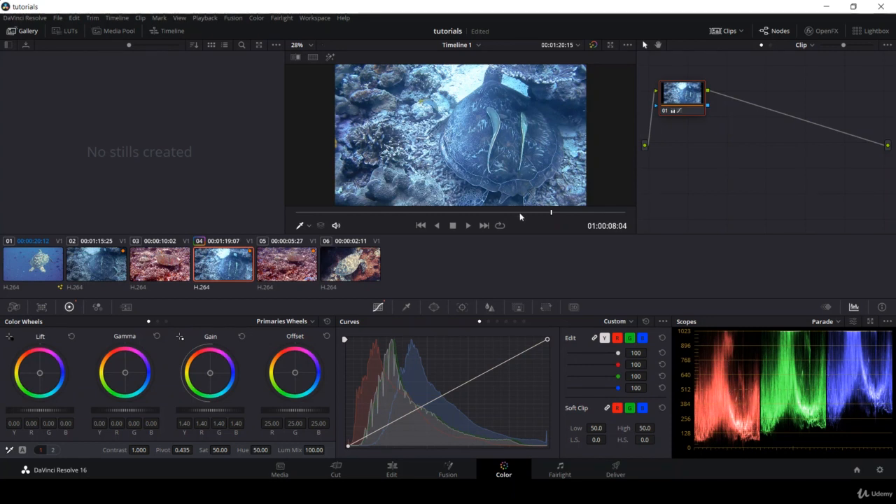
left_click_drag(552, 213, 543, 215)
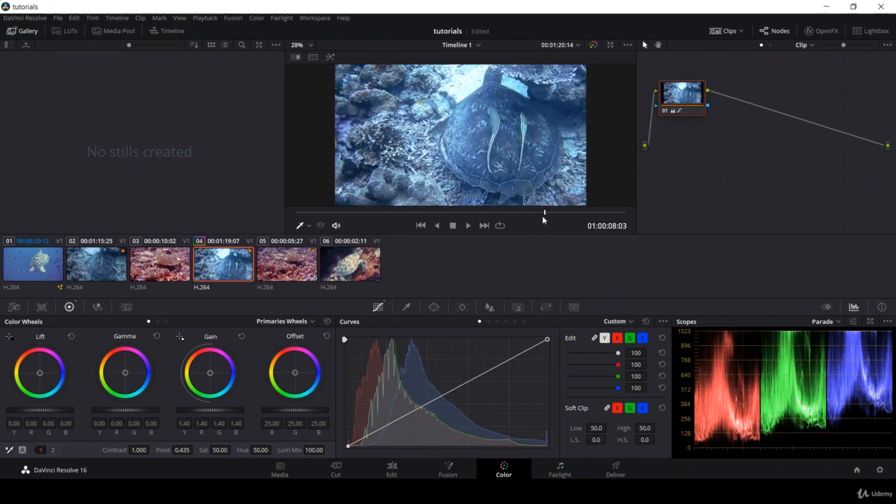
left_click(826, 322)
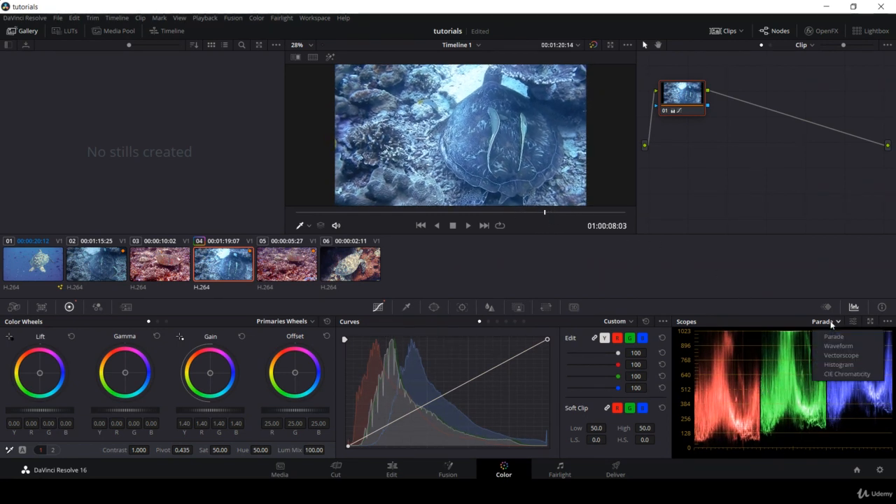
left_click(837, 355)
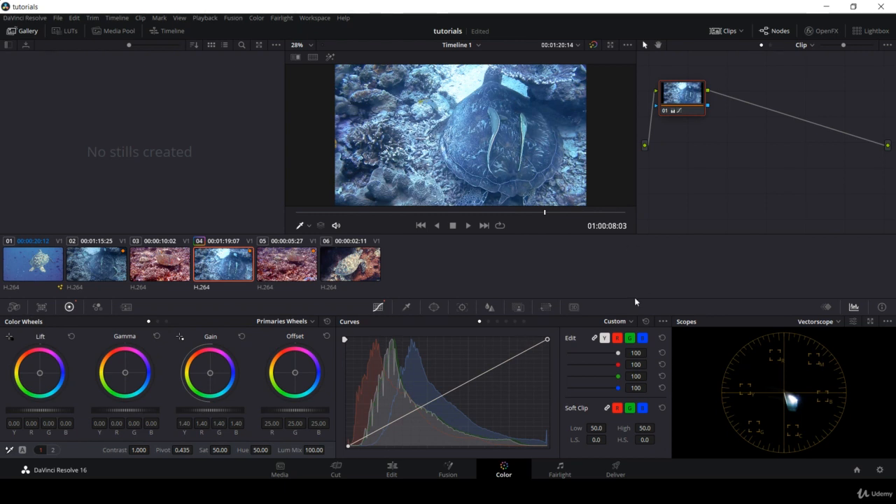
left_click(817, 321)
left_click(821, 347)
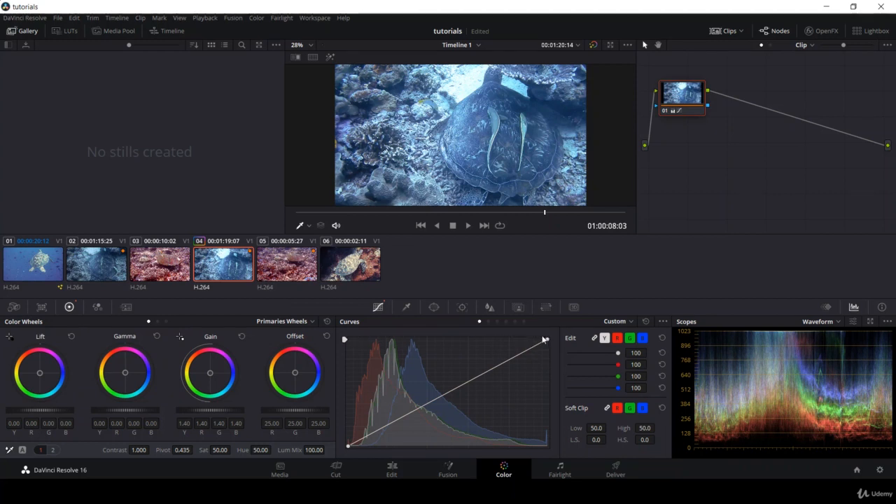
Step: Try lowering the custom curve's highlight endpoint, restore it, and try moving the shadow endpoint
left_click_drag(542, 340, 555, 360)
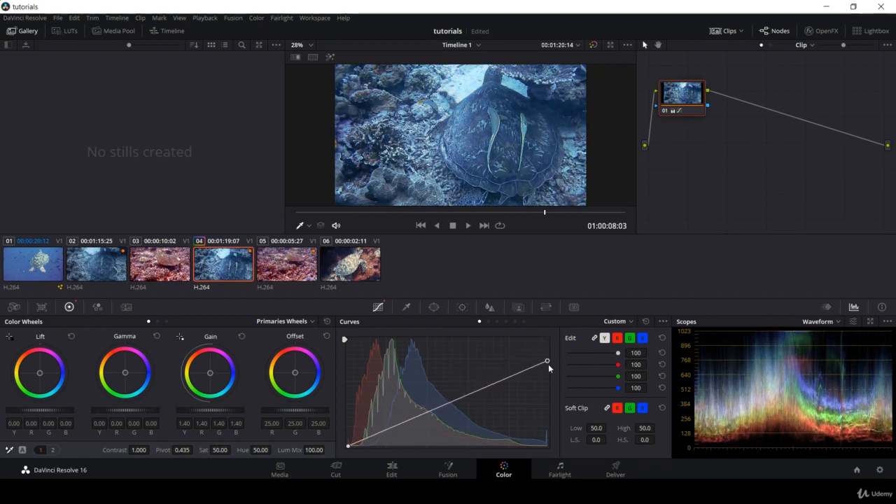
left_click_drag(549, 361, 547, 340)
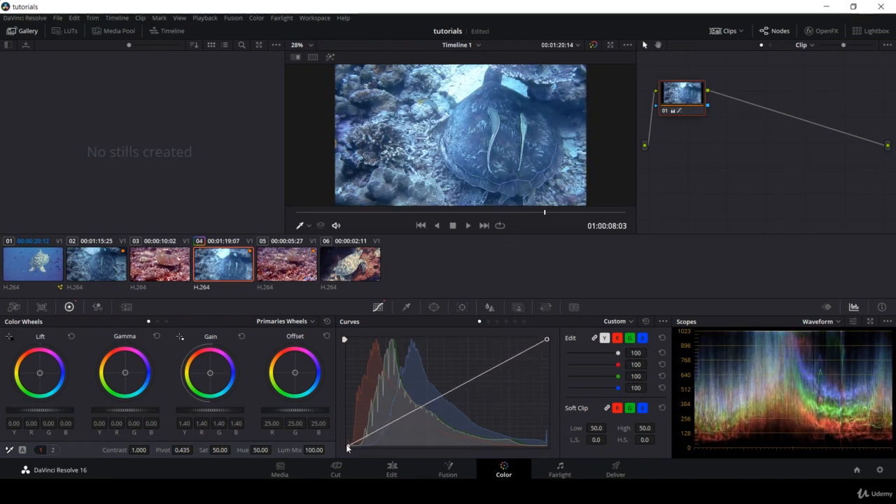
mouse_move(350, 446)
left_mouse_down()
mouse_move(391, 452)
mouse_move(337, 450)
left_mouse_up()
mouse_move(336, 450)
left_mouse_down()
mouse_move(337, 433)
mouse_move(338, 454)
left_mouse_up()
Step: Try bending clip 04's custom curve with two midtone points, and undo the added points
left_click(436, 396)
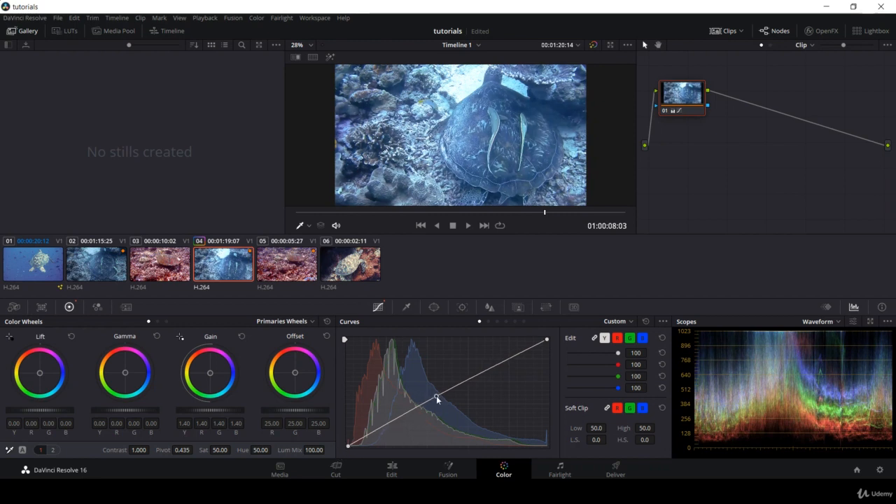
left_click_drag(436, 396, 437, 399)
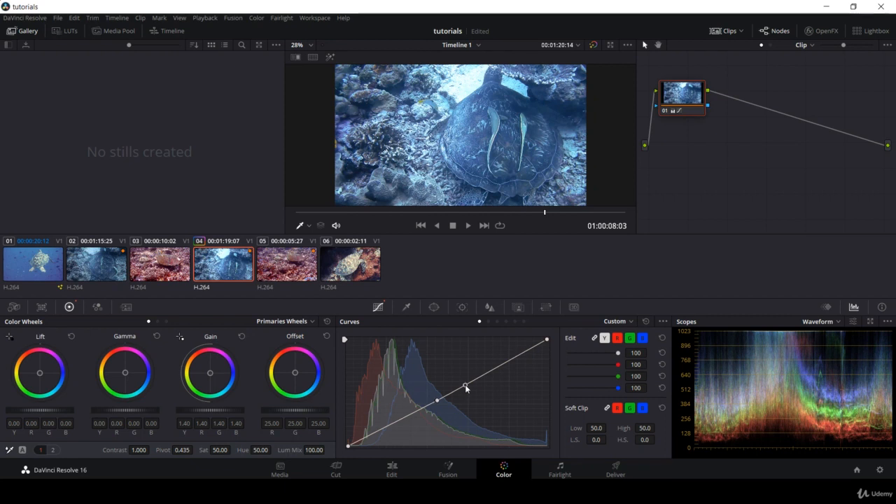
left_click(463, 383)
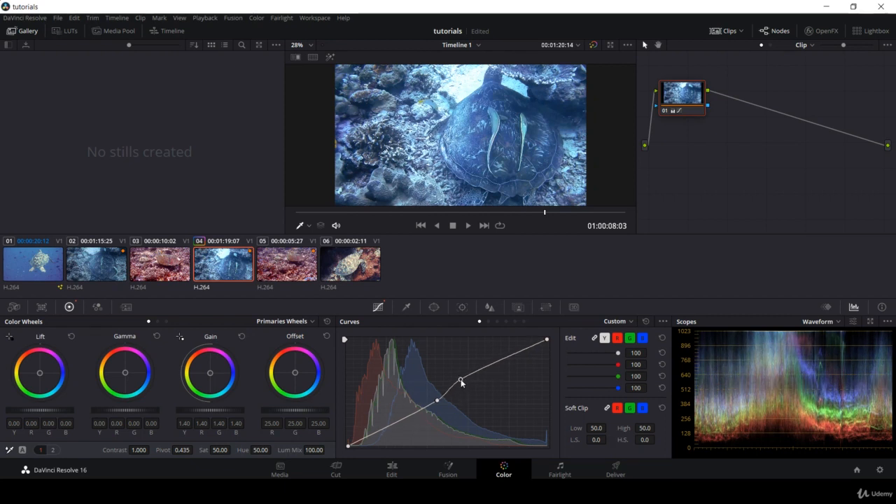
left_click_drag(462, 384, 438, 400)
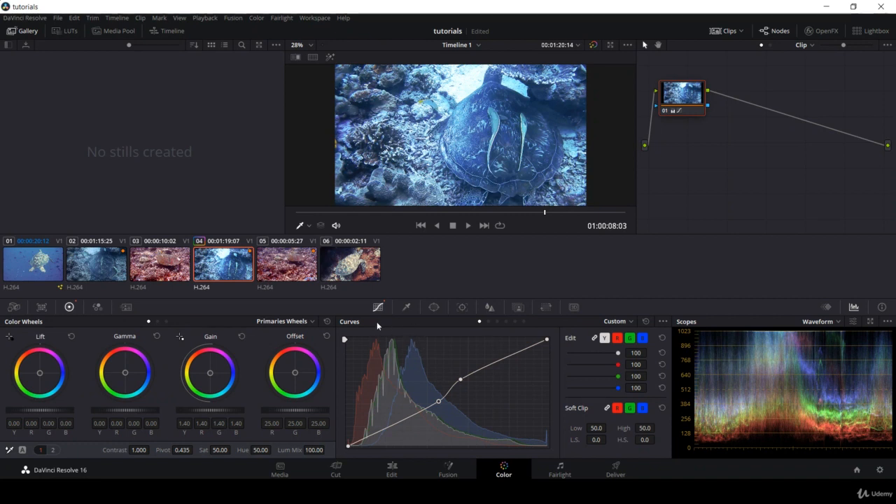
key("ctrl+z")
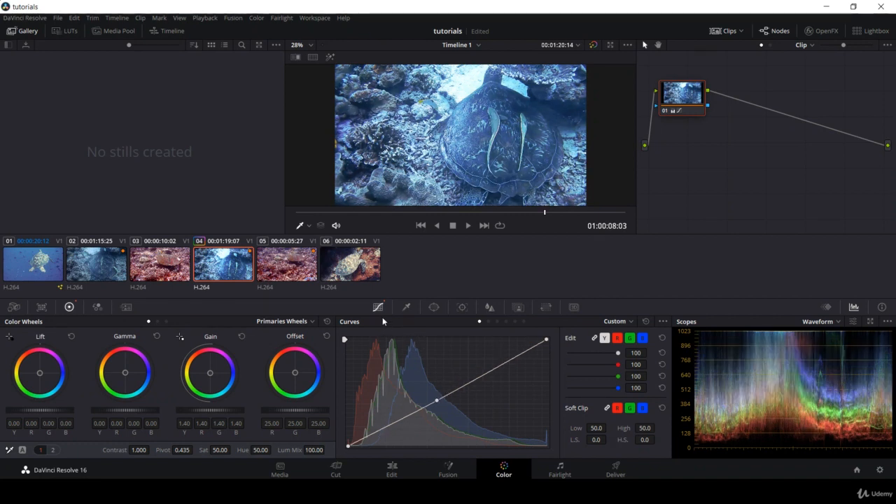
key("ctrl+z")
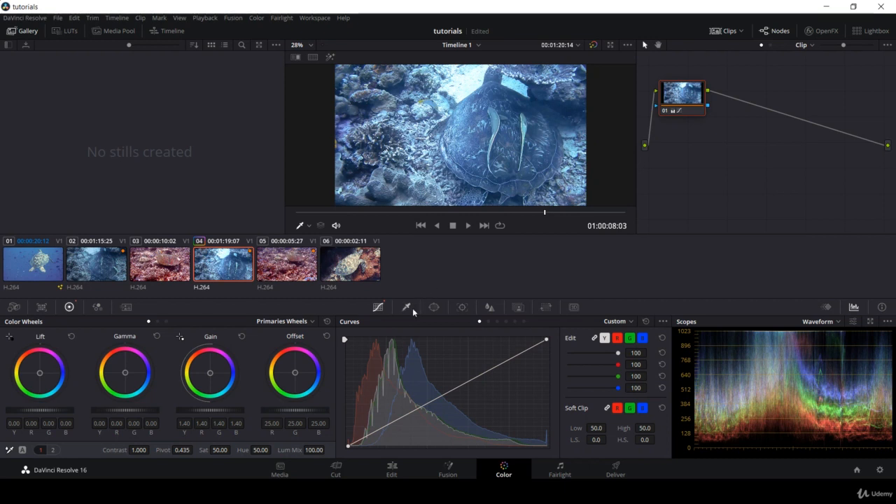
Step: Switch from curves to the Qualifier, reset clip 04's Gain wheel, and scrub the clip to 01:00:07:22
left_click(406, 307)
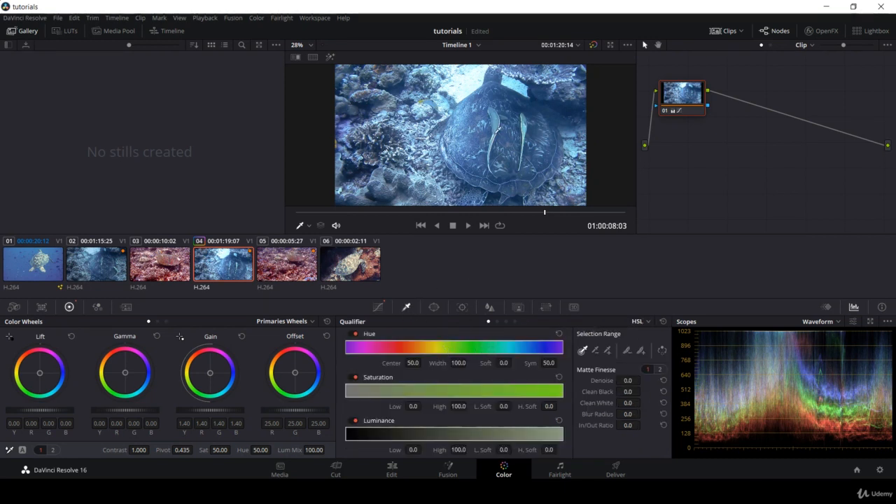
left_click_drag(509, 211, 486, 217)
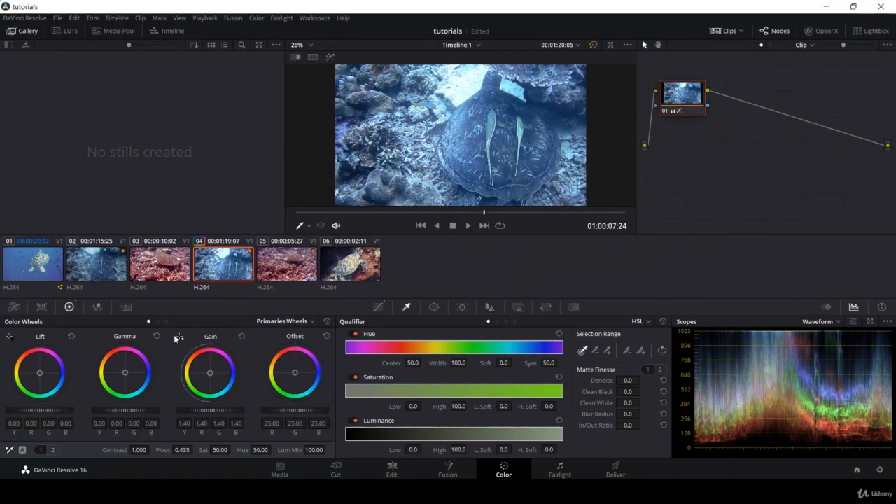
left_click(241, 337)
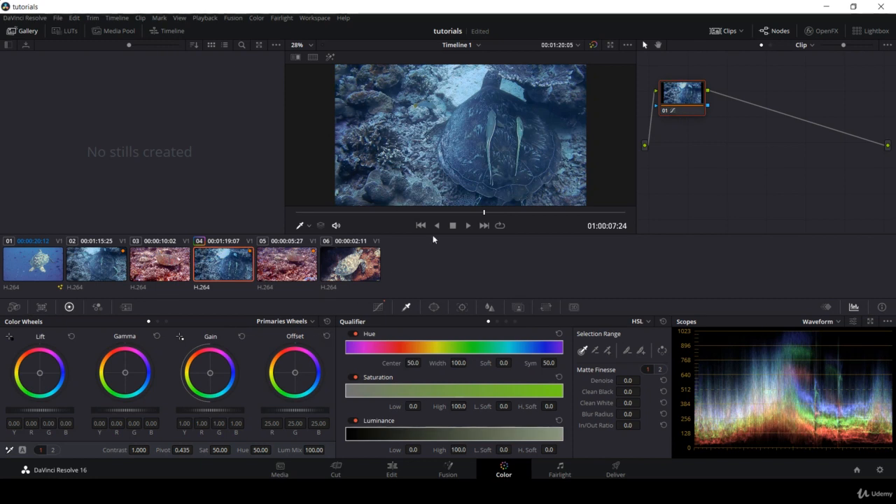
mouse_move(484, 212)
left_mouse_down()
mouse_move(450, 214)
mouse_move(472, 214)
left_mouse_up()
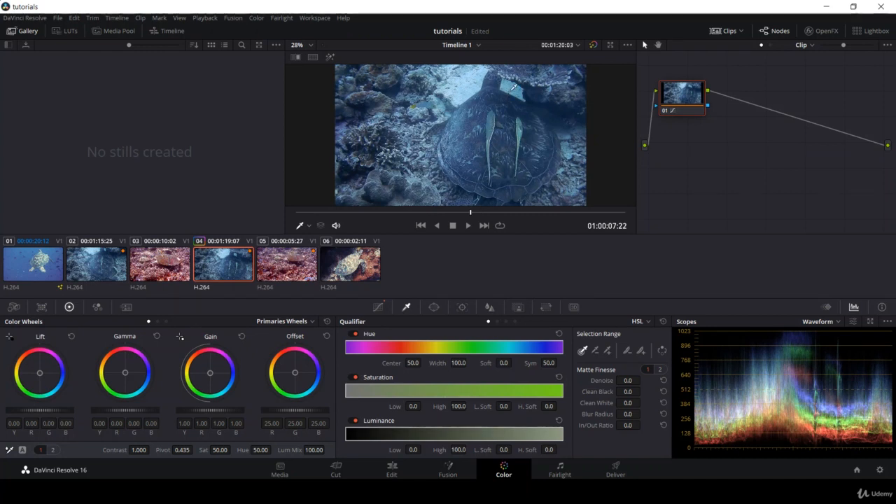
Step: Qualify the pale patch just above the turtle's shell and tint it yellow with Gain at R 1.67, G 0.90, B 0.01
left_click(513, 86)
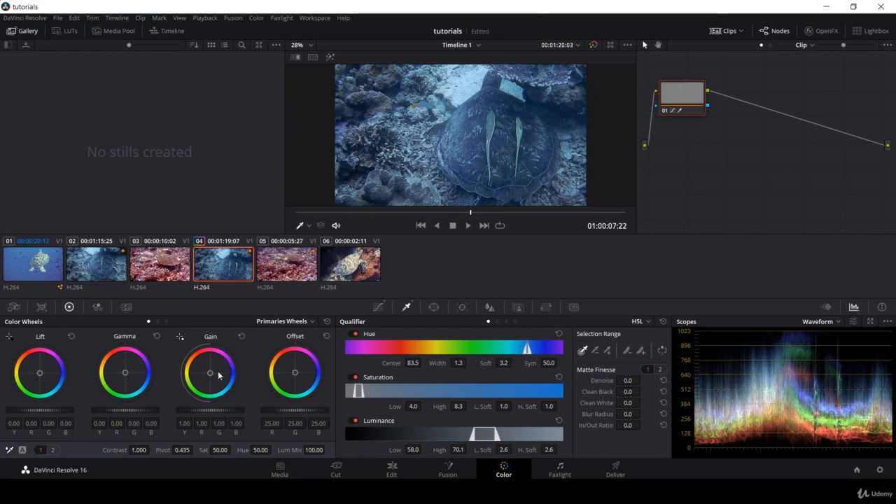
mouse_move(210, 374)
left_mouse_down()
mouse_move(206, 385)
mouse_move(197, 363)
left_mouse_up()
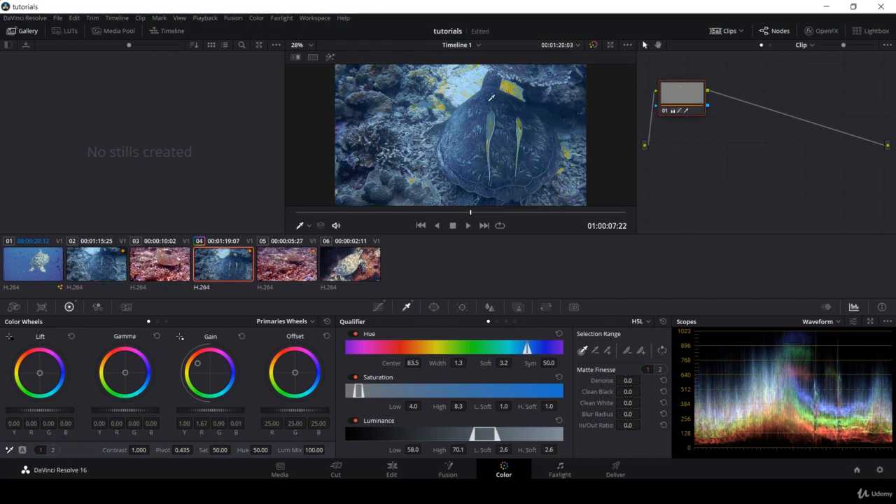
Step: Add a linear power window over the coral beside the turtle, softening its edges to Soft 2 8.34 and Soft 3 2.67
left_click(435, 307)
scroll(441, 398, "up", 1)
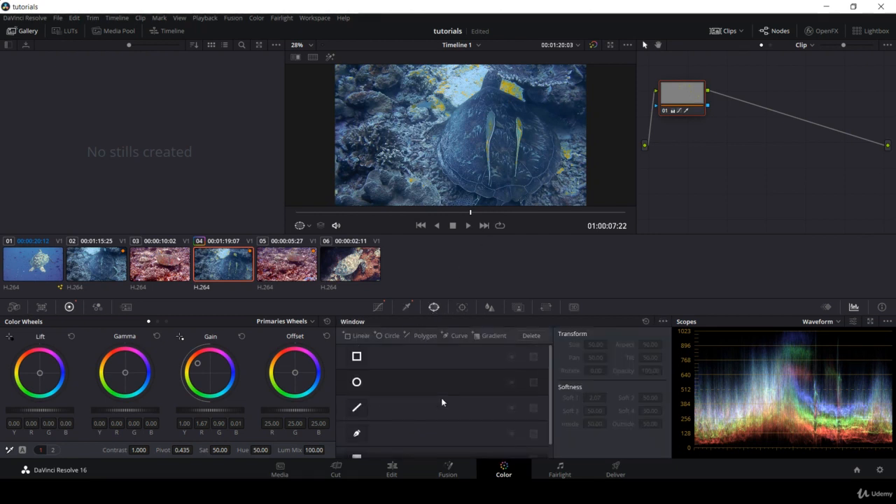
left_click(358, 359)
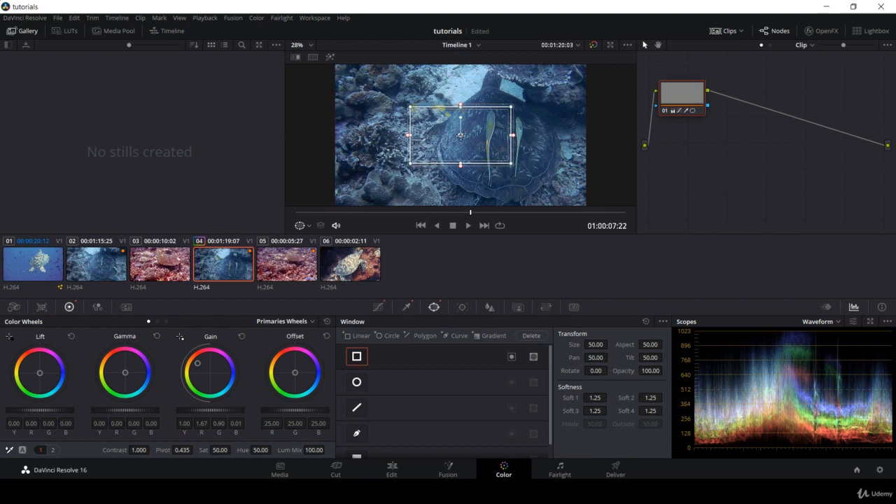
left_click_drag(460, 135, 396, 166)
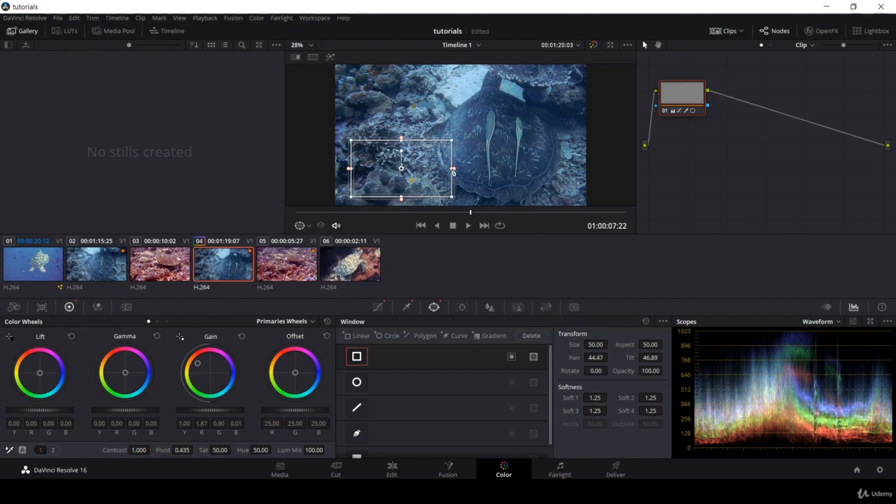
left_click_drag(452, 169, 476, 174)
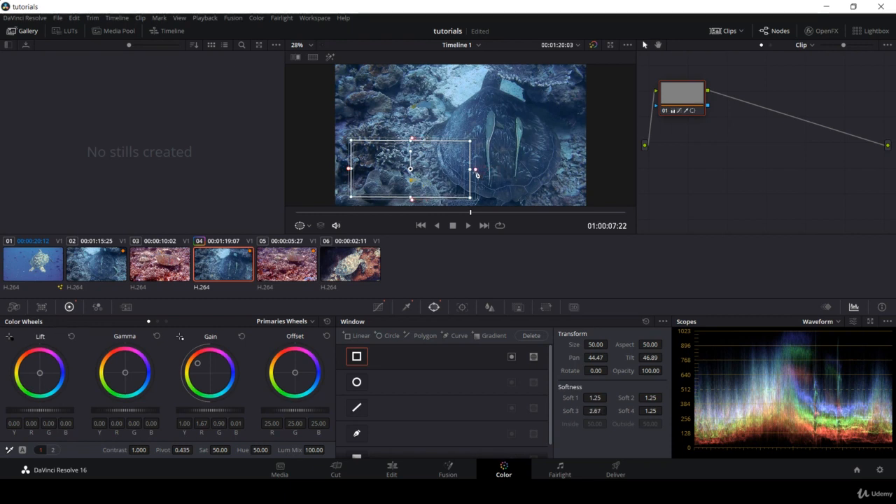
left_click_drag(412, 139, 413, 122)
mouse_move(410, 169)
left_mouse_down()
mouse_move(418, 149)
mouse_move(420, 181)
mouse_move(408, 154)
left_mouse_up()
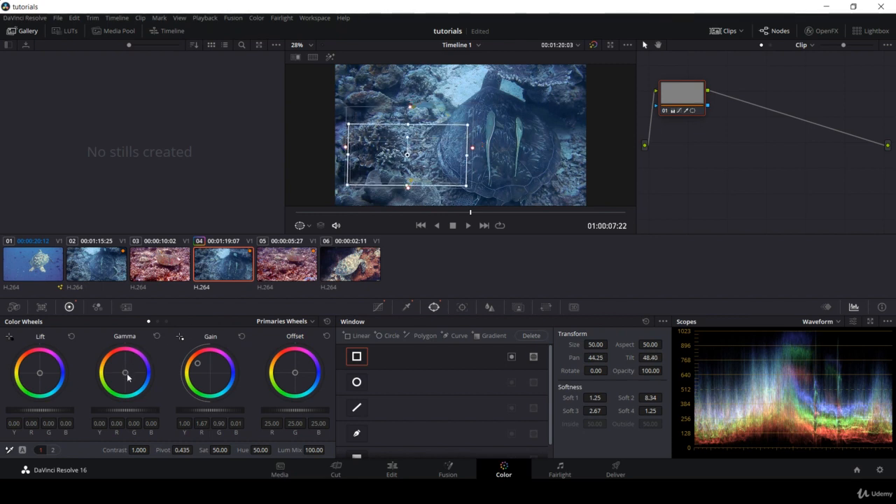
Step: Try grading the window with Gamma slightly towards blue, Offset at 25.34, 24.21, 27.04, and luma Gain lowered to 0.79
left_click_drag(127, 373, 128, 369)
mouse_move(298, 371)
left_mouse_down()
mouse_move(292, 379)
mouse_move(294, 369)
mouse_move(315, 373)
mouse_move(296, 374)
left_mouse_up()
left_click_drag(234, 450, 201, 451)
mouse_move(209, 411)
left_mouse_down()
mouse_move(252, 411)
mouse_move(209, 411)
left_mouse_up()
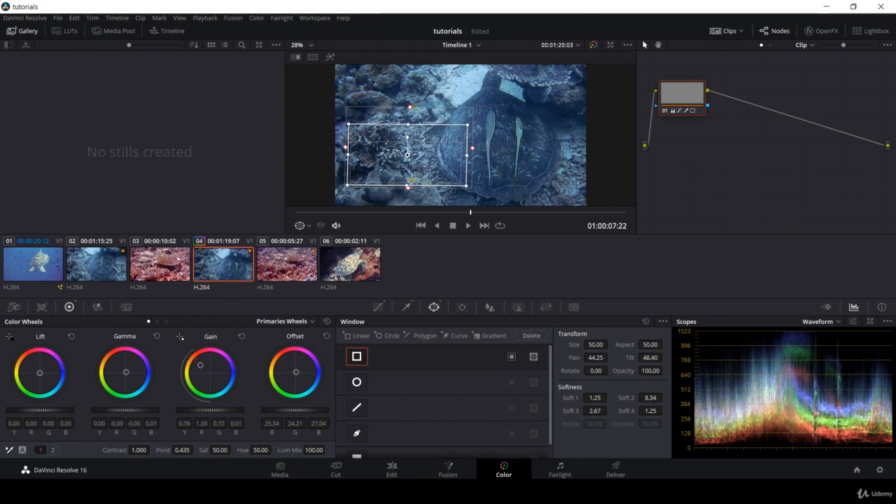
Step: Reset the Gain, move the linear window onto the turtle's shell, and raise Gain to 1.98
left_click(242, 336)
left_click_drag(419, 154, 553, 104)
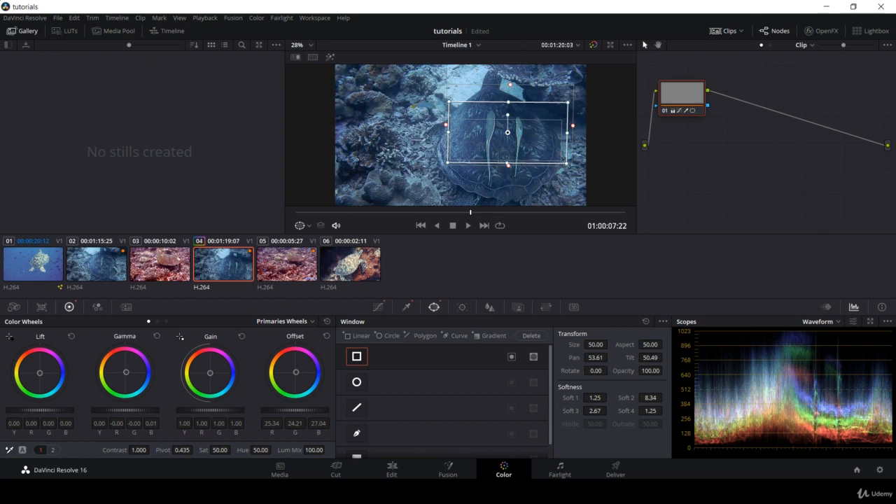
left_click_drag(212, 411, 238, 412)
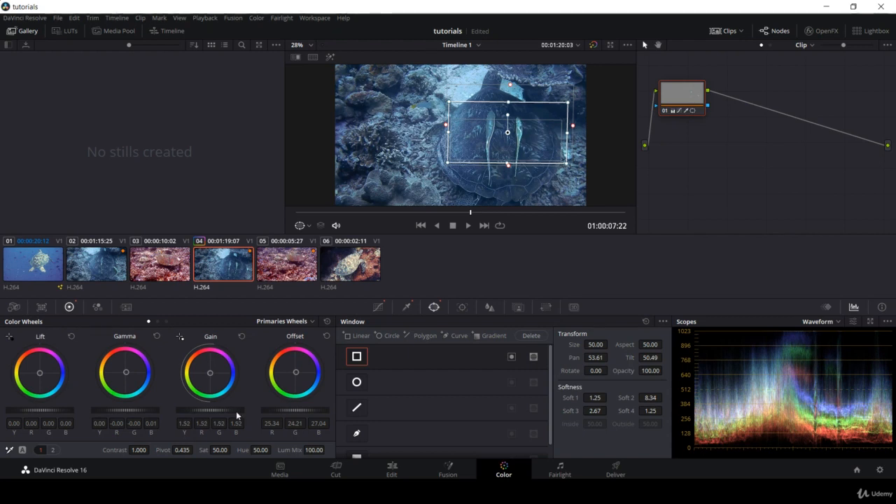
key("ctrl+z")
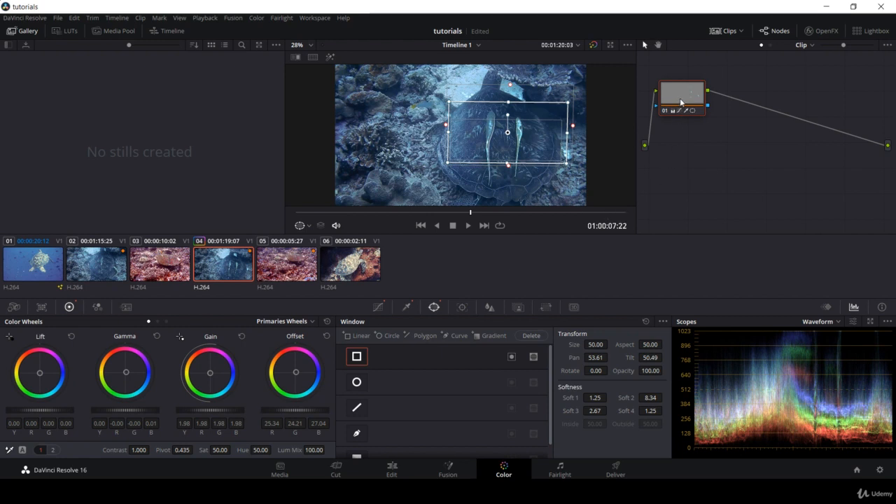
Step: Examine the corrections listed on clip 04's node, and briefly view the Fusion page before returning to the Color page
mouse_move(681, 103)
left_mouse_down()
mouse_move(682, 152)
mouse_move(694, 107)
left_mouse_up()
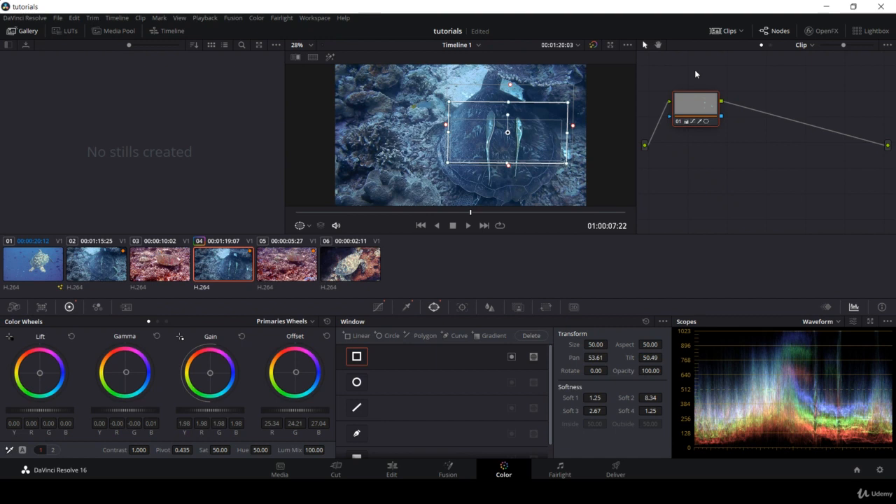
mouse_move(699, 109)
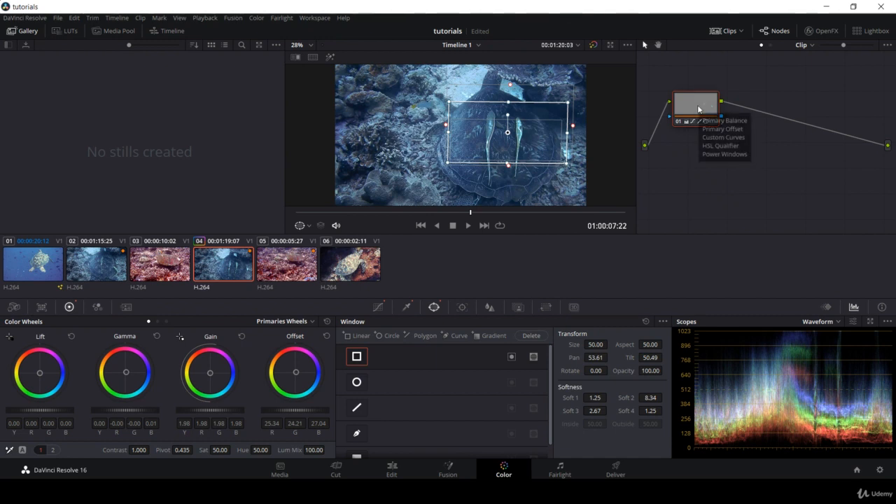
left_click(448, 471)
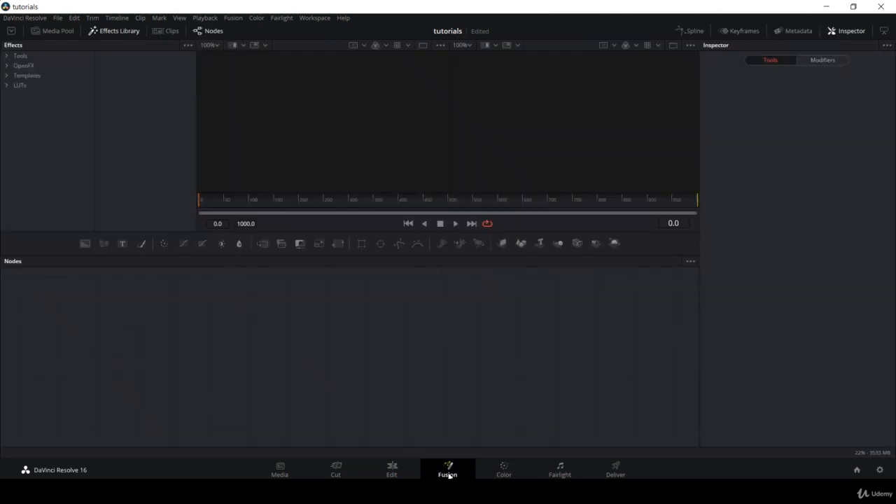
left_click(506, 459)
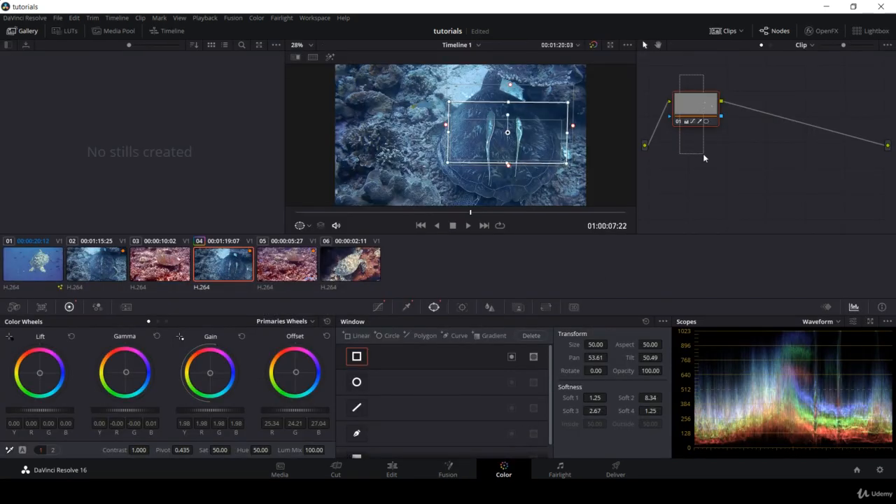
Step: Delete node 01 from clip 04's node graph
left_click_drag(703, 153, 703, 153)
key("Delete")
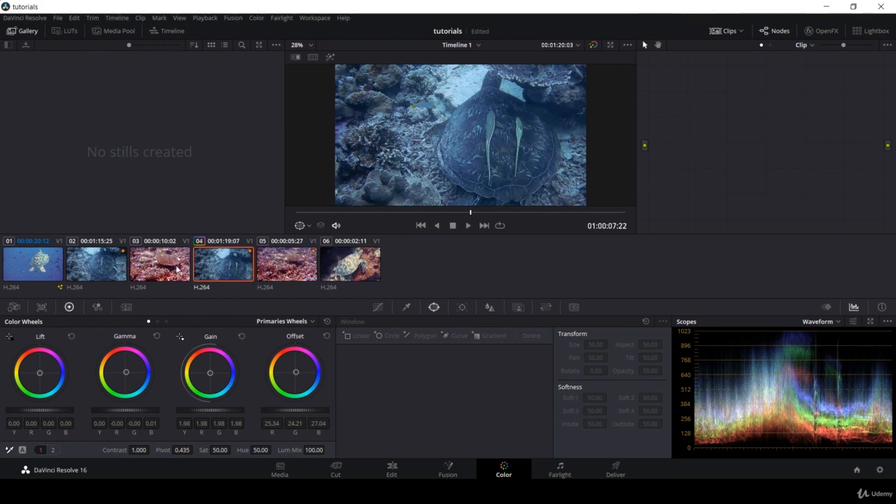
Step: Select clip 06, go to 01:00:09:22, and raise its overall Gain to 1.21
left_click(350, 278)
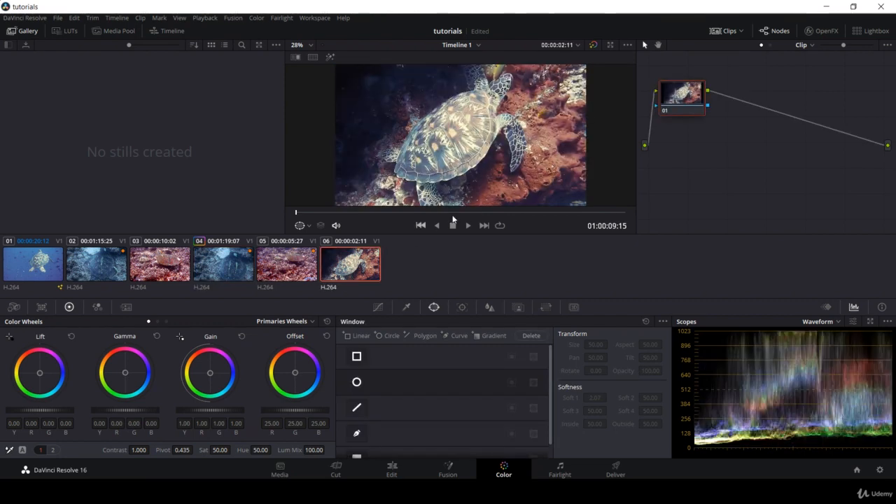
left_click(401, 211)
left_click(417, 212)
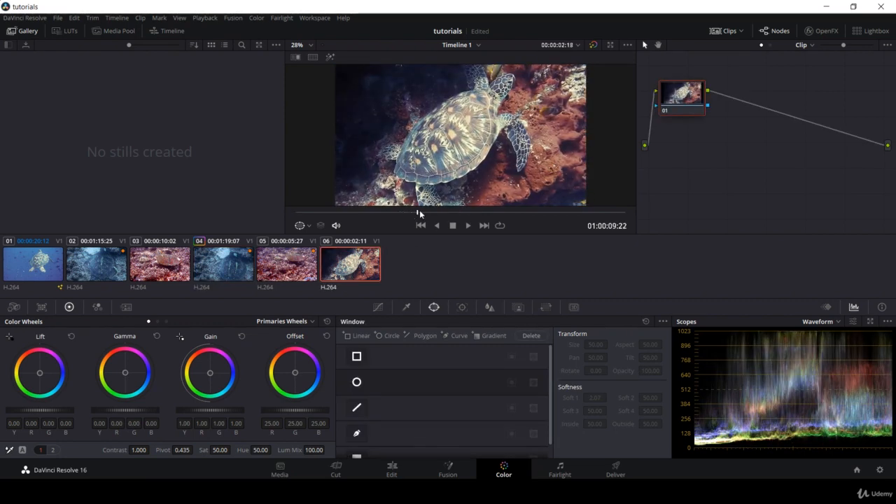
left_click_drag(218, 412, 240, 413)
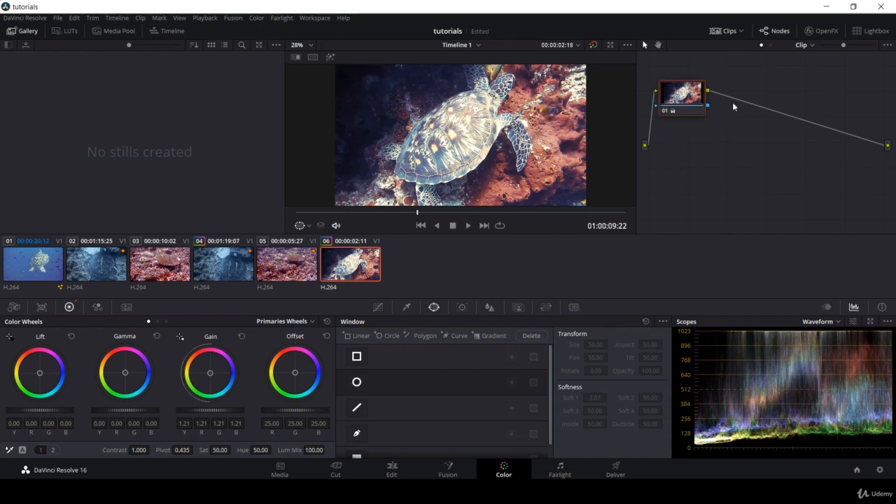
Step: Add a serial node to clip 06 with a circular window shrunk around the turtle's head at Pan 54.00, Tilt 54.42
key("alt+s")
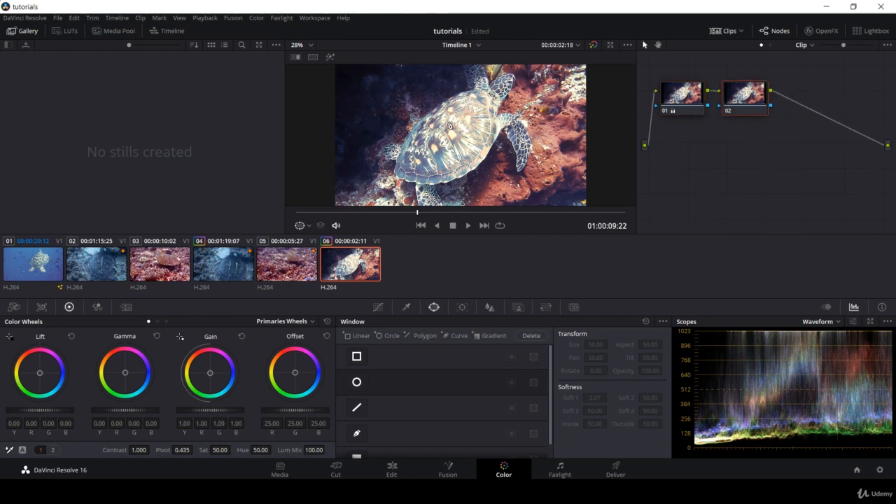
left_click(358, 383)
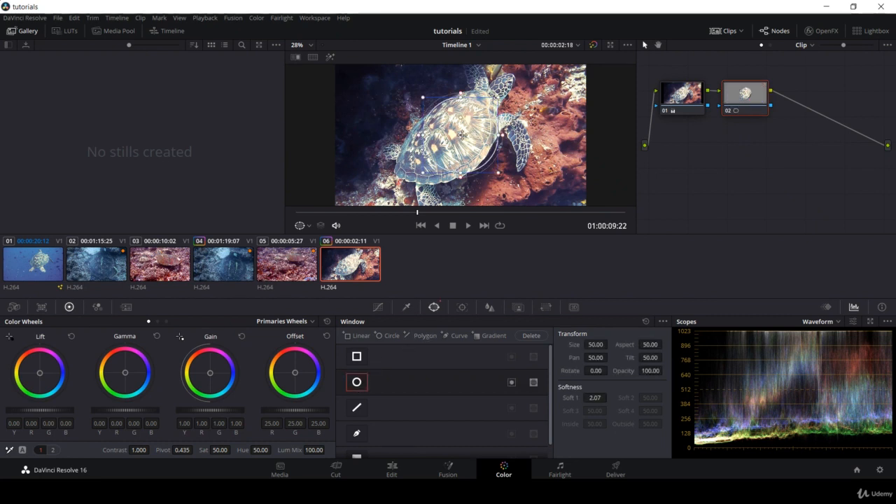
left_click_drag(462, 135, 505, 88)
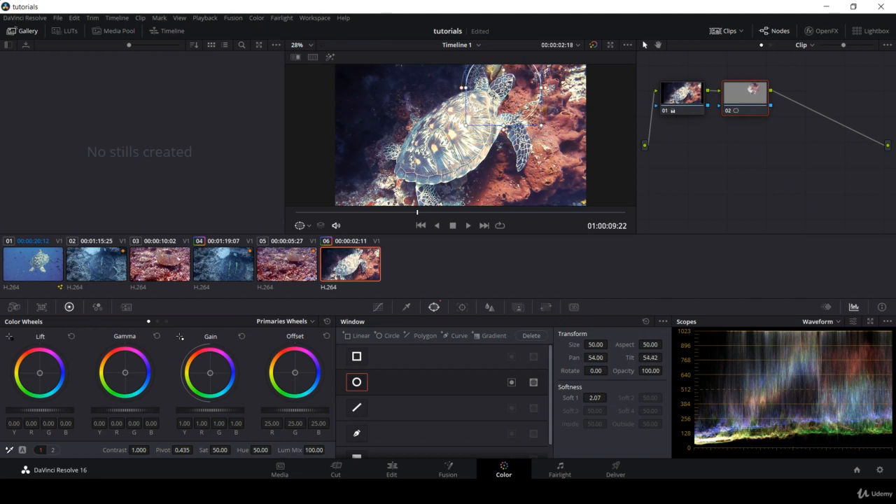
left_click_drag(467, 128, 487, 115)
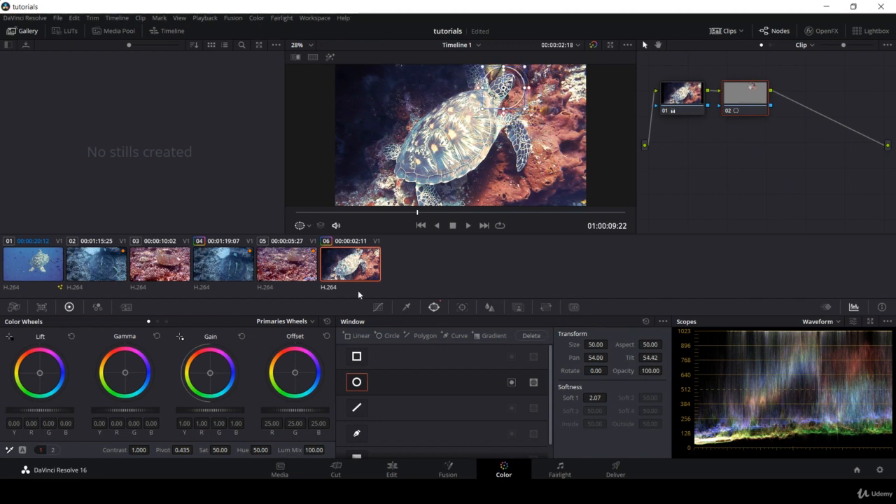
Step: Tint the circular window orange with Offset at R 37.91, G 24.25, B -12.59, and open the window Tracker
left_click_drag(296, 375, 280, 366)
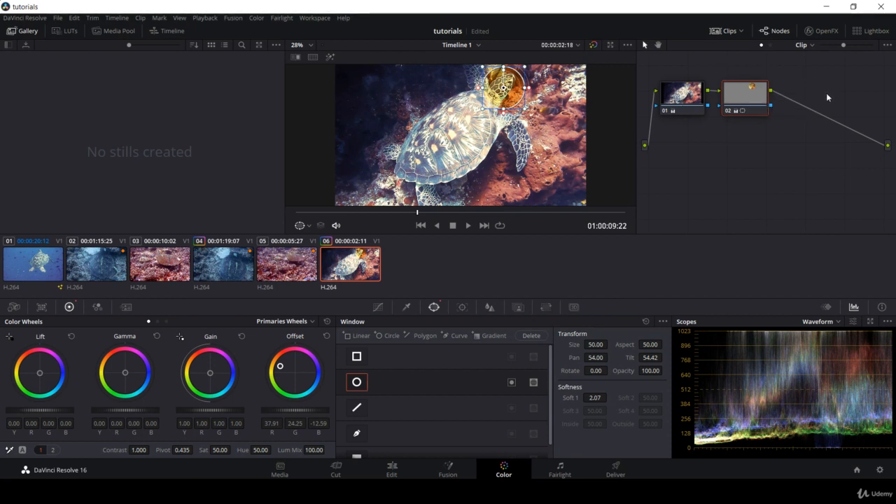
left_click(463, 309)
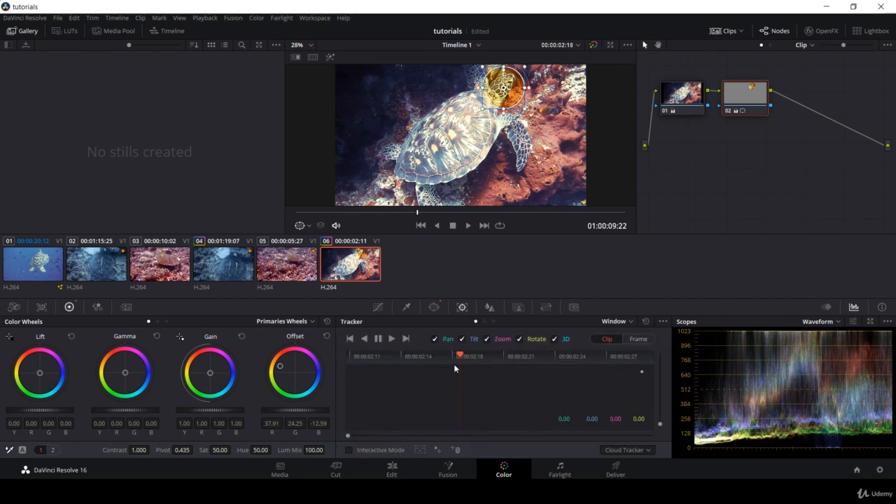